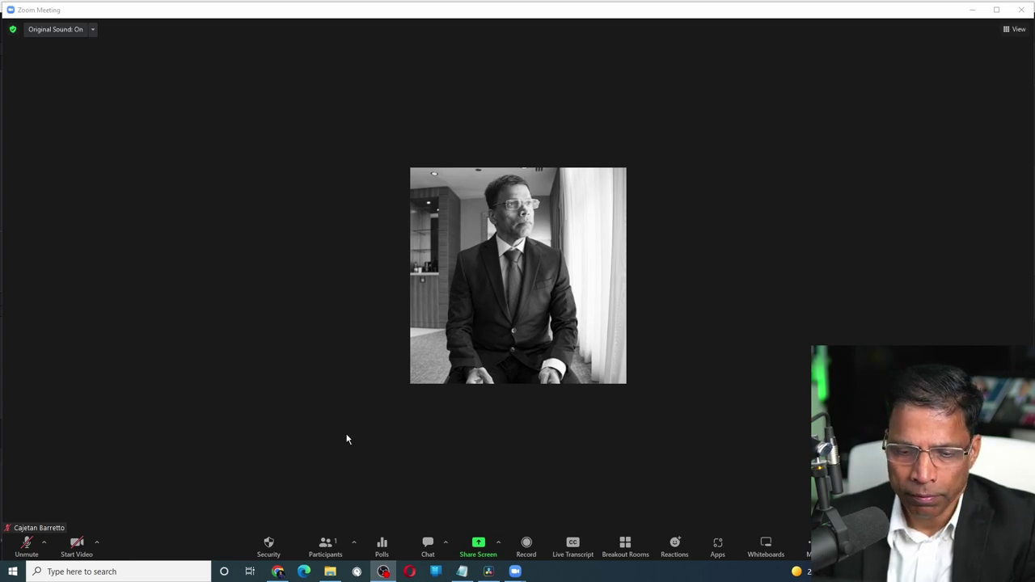
Share a blank whiteboard, draw a freehand loop, and write TEAM ASSIGNMENT inside it
{"action": "left_click", "coordinate": [481, 548]}
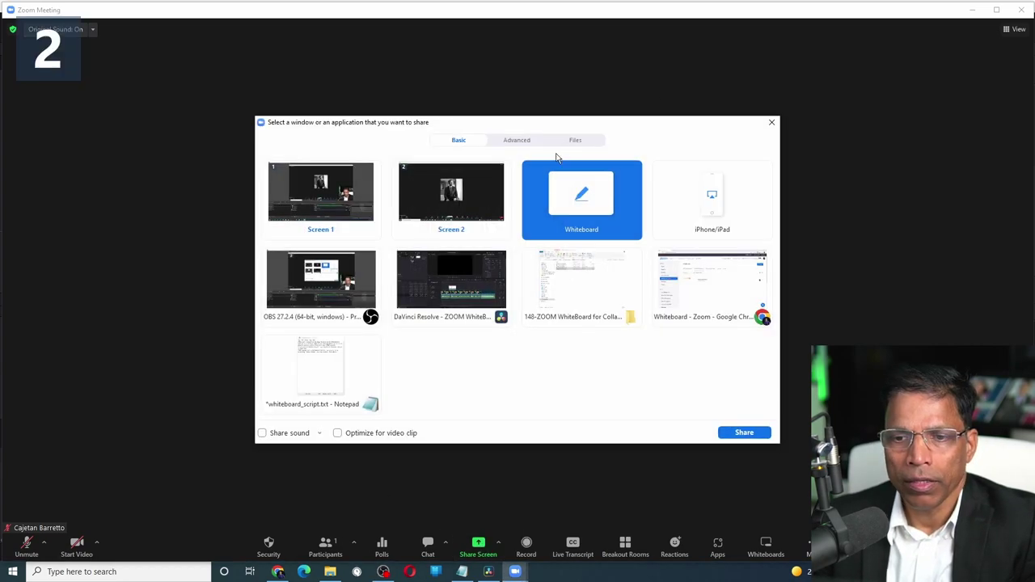
{"action": "double_click", "coordinate": [573, 212]}
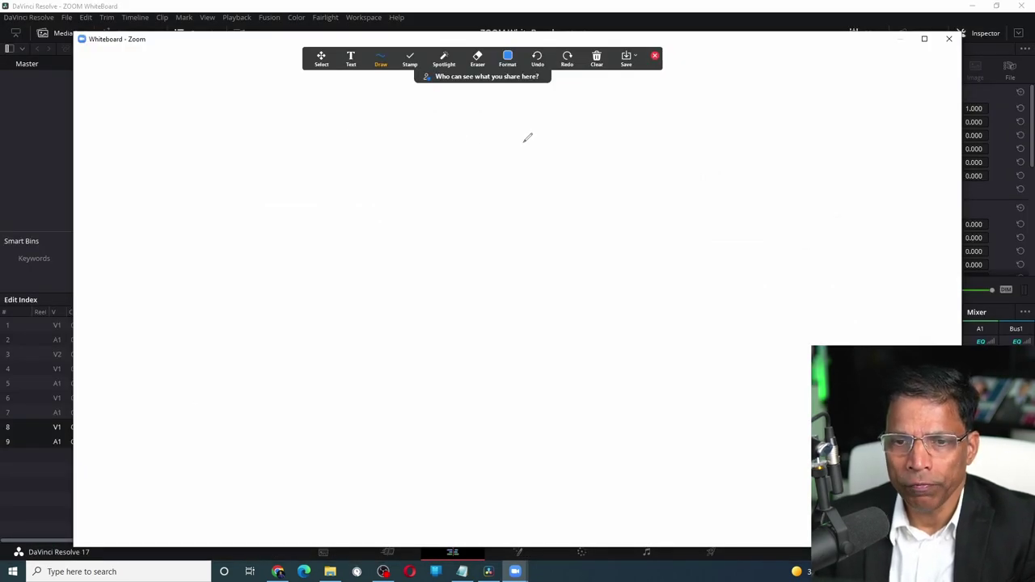
{"action": "mouse_move", "coordinate": [511, 140]}
{"action": "left_mouse_down"}
{"action": "mouse_move", "coordinate": [273, 292]}
{"action": "mouse_move", "coordinate": [558, 224]}
{"action": "mouse_move", "coordinate": [504, 137]}
{"action": "left_mouse_up"}
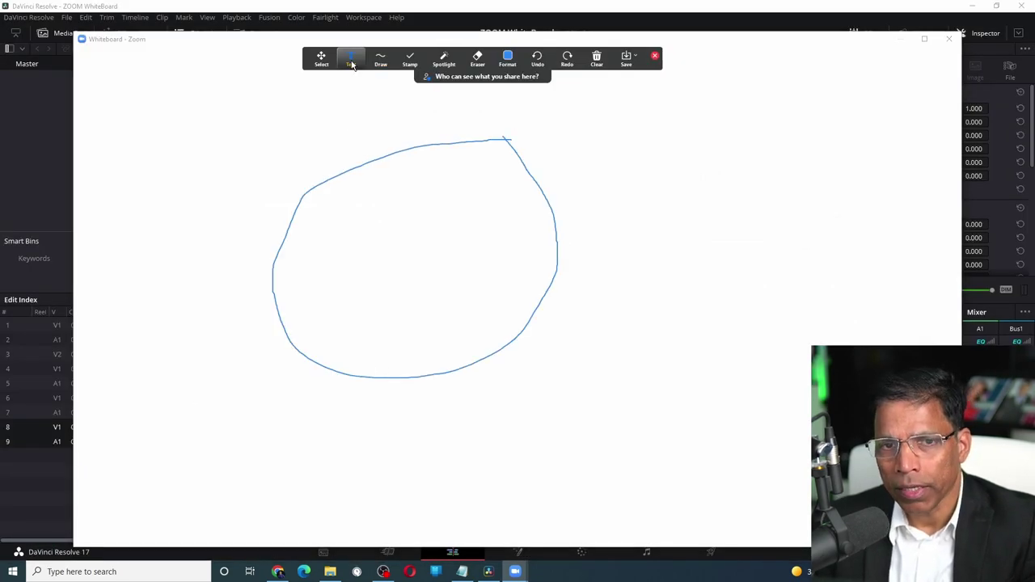
{"action": "left_click", "coordinate": [350, 59]}
{"action": "left_click", "coordinate": [343, 235]}
{"action": "type", "text": "TEAM ASSIGNMENT"}
{"action": "left_click", "coordinate": [310, 143]}
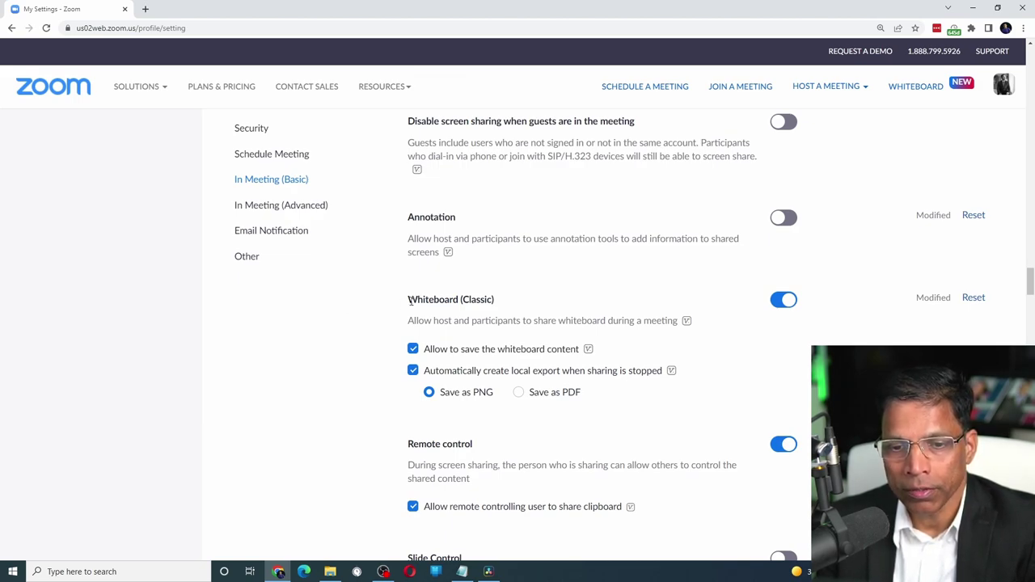
Switch off the Whiteboard (Classic) toggle under In Meeting (Basic) settings
{"action": "left_click_drag", "start_coordinate": [409, 299], "coordinate": [498, 305]}
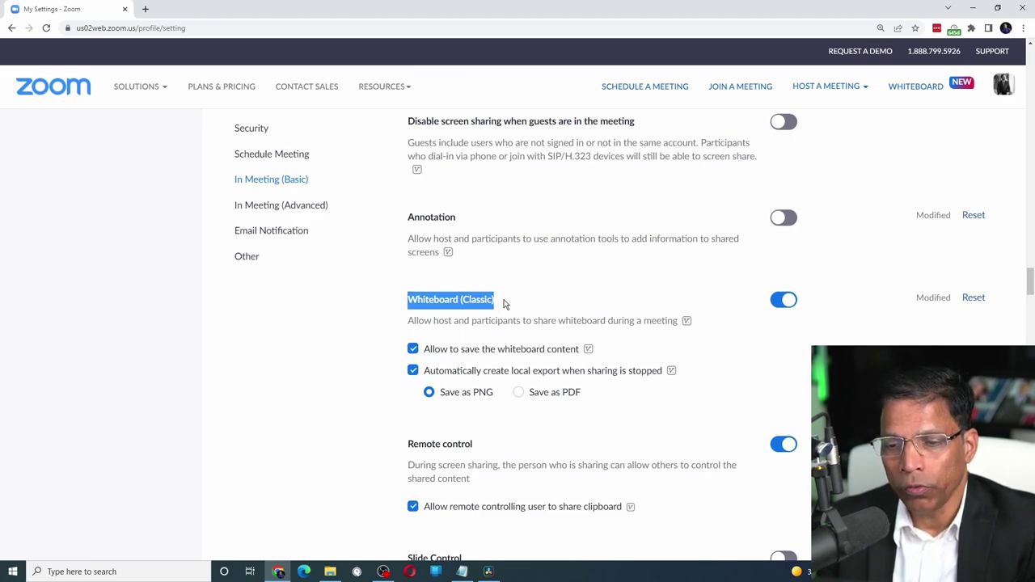
{"action": "left_click", "coordinate": [779, 305]}
{"action": "left_click", "coordinate": [782, 302]}
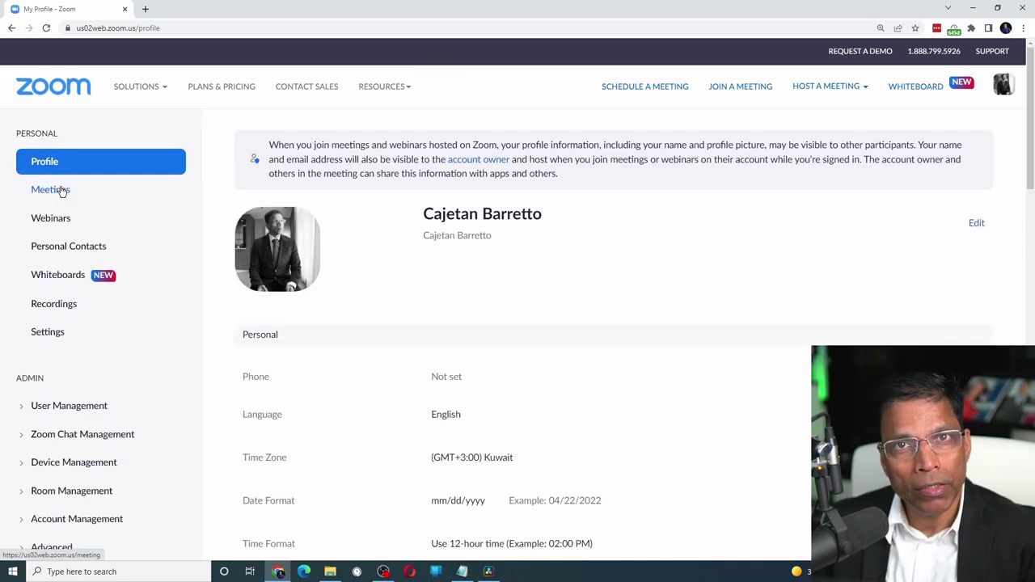
Go to My Whiteboards to find the Club Election Process board
{"action": "left_click", "coordinate": [65, 279]}
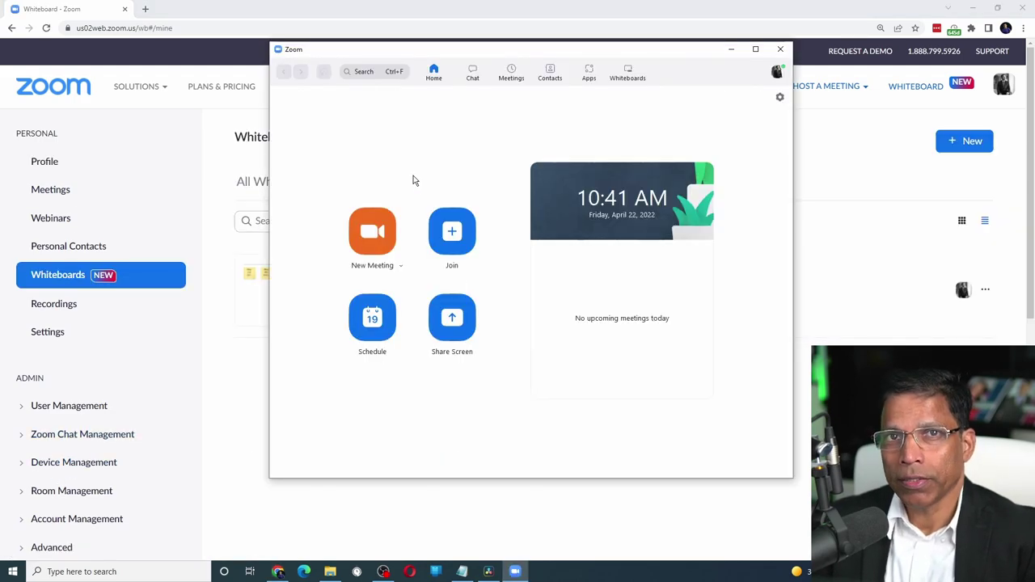
{"action": "left_click", "coordinate": [627, 74]}
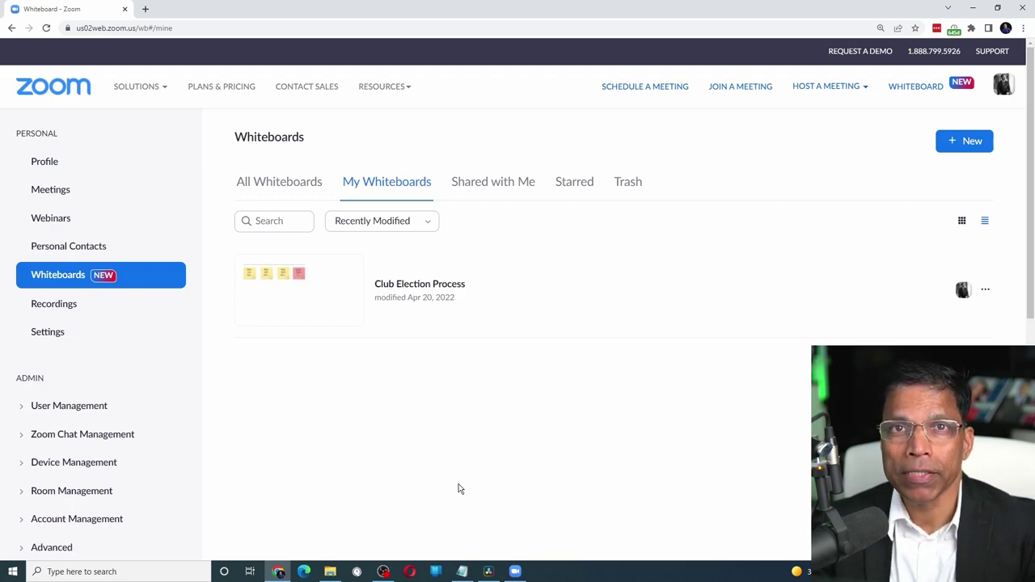
Open the Club Election Process whiteboard and draw a trial loop over the timeline
{"action": "left_click", "coordinate": [282, 294]}
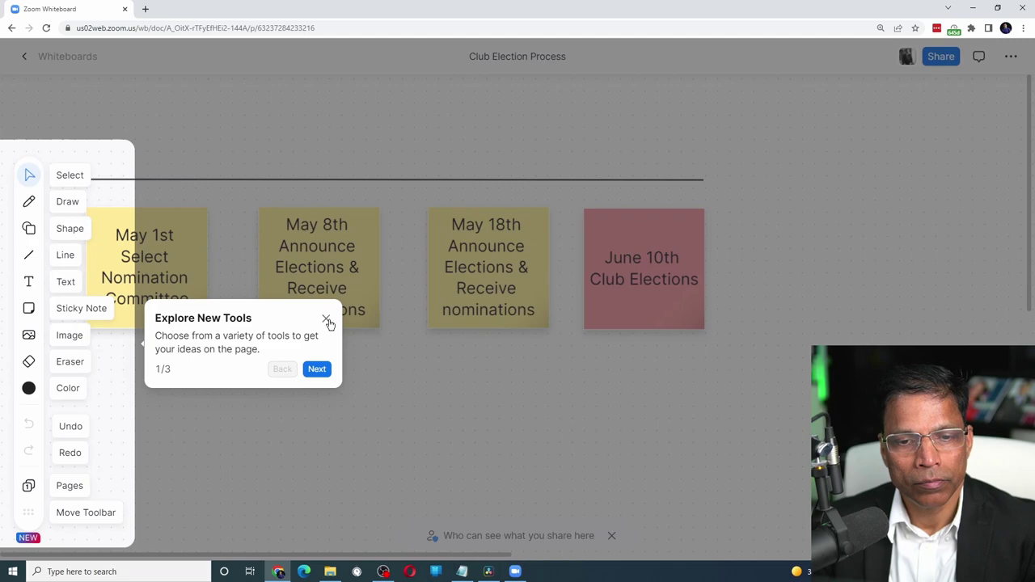
{"action": "left_click", "coordinate": [396, 367]}
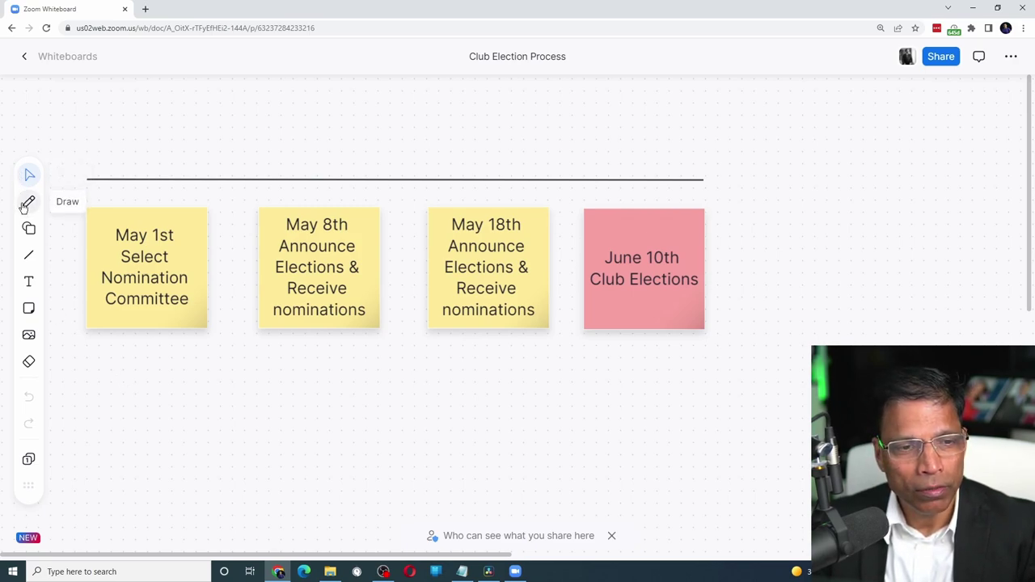
{"action": "left_click", "coordinate": [29, 204]}
{"action": "mouse_move", "coordinate": [453, 127]}
{"action": "left_mouse_down"}
{"action": "mouse_move", "coordinate": [358, 194]}
{"action": "mouse_move", "coordinate": [424, 115]}
{"action": "mouse_move", "coordinate": [420, 132]}
{"action": "left_mouse_up"}
Add a circle right of the June 10th note and a line below the notes, undoing the scribble
{"action": "left_click", "coordinate": [28, 230]}
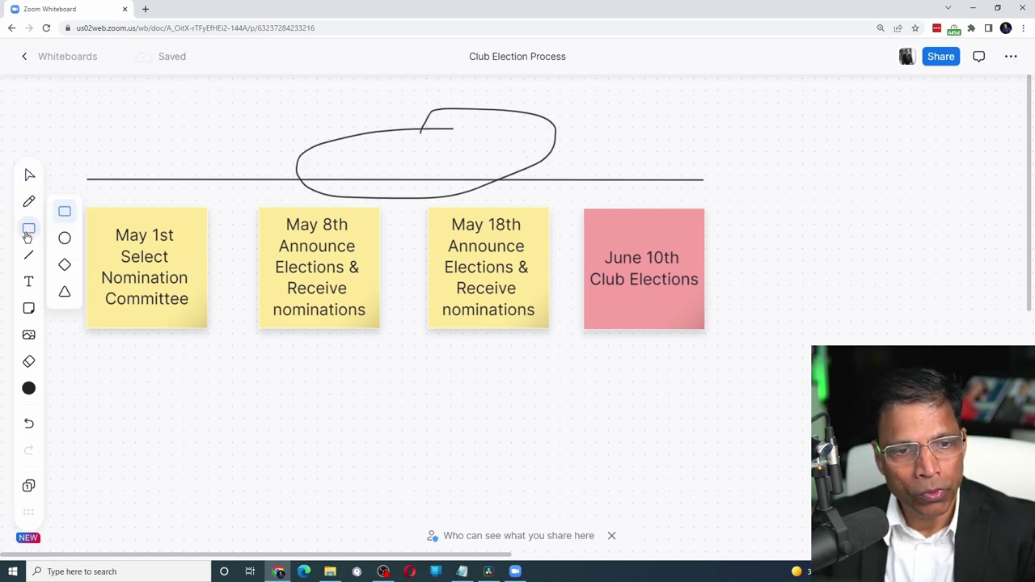
{"action": "left_click", "coordinate": [65, 236]}
{"action": "left_click", "coordinate": [453, 385]}
{"action": "left_click", "coordinate": [29, 257]}
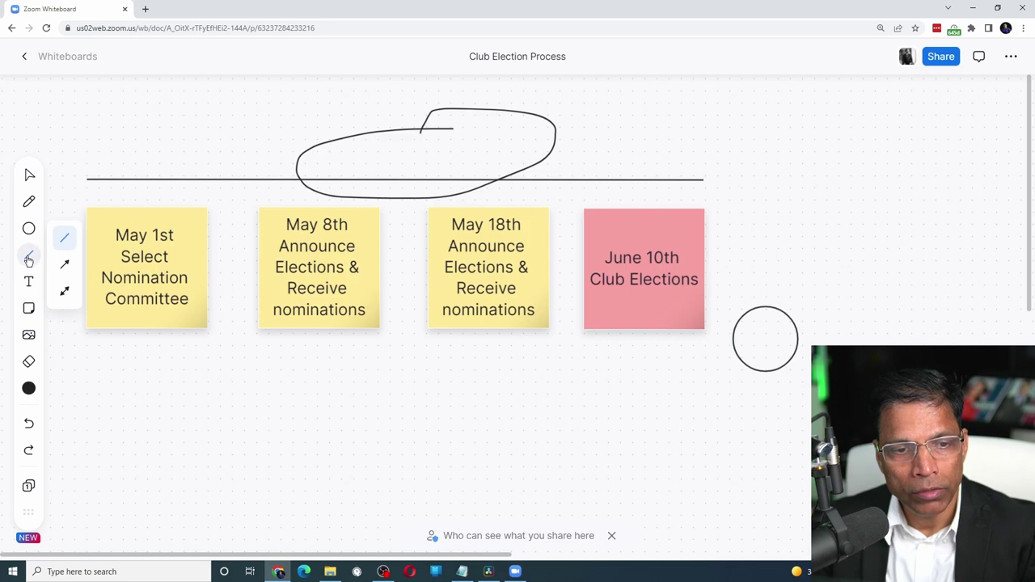
{"action": "left_click_drag", "start_coordinate": [174, 390], "coordinate": [558, 390]}
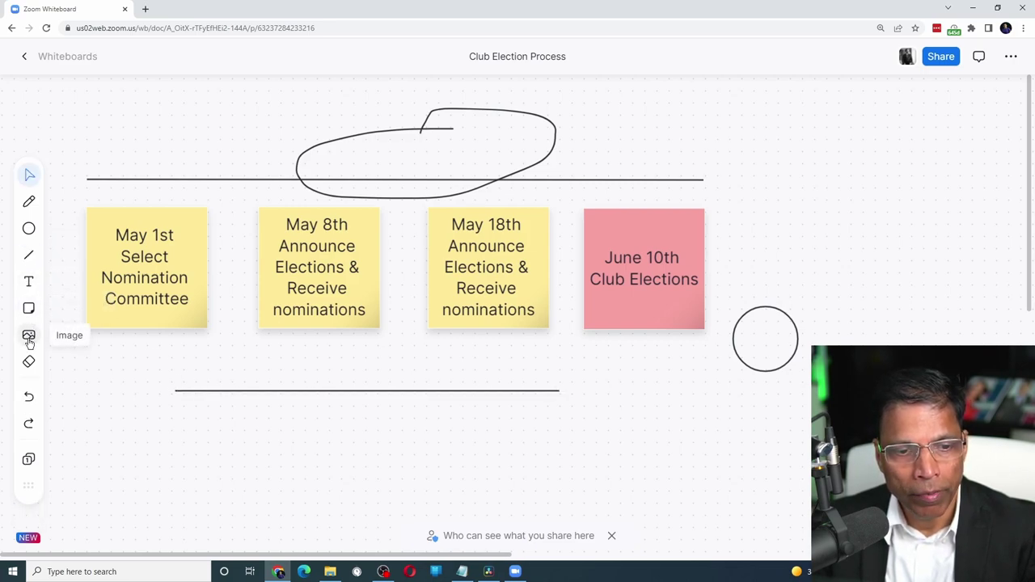
{"action": "left_click", "coordinate": [29, 392]}
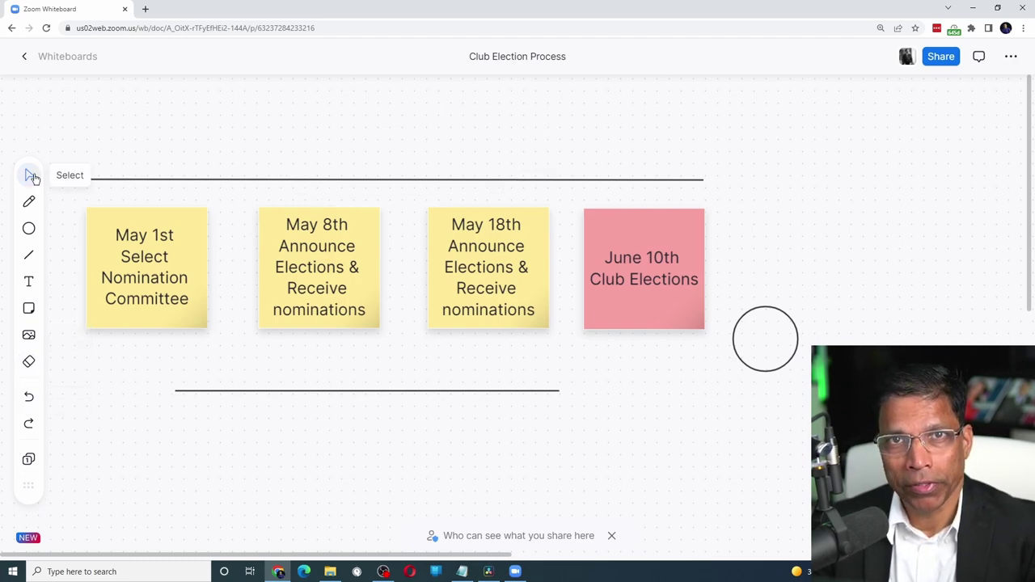
{"action": "left_click", "coordinate": [31, 175]}
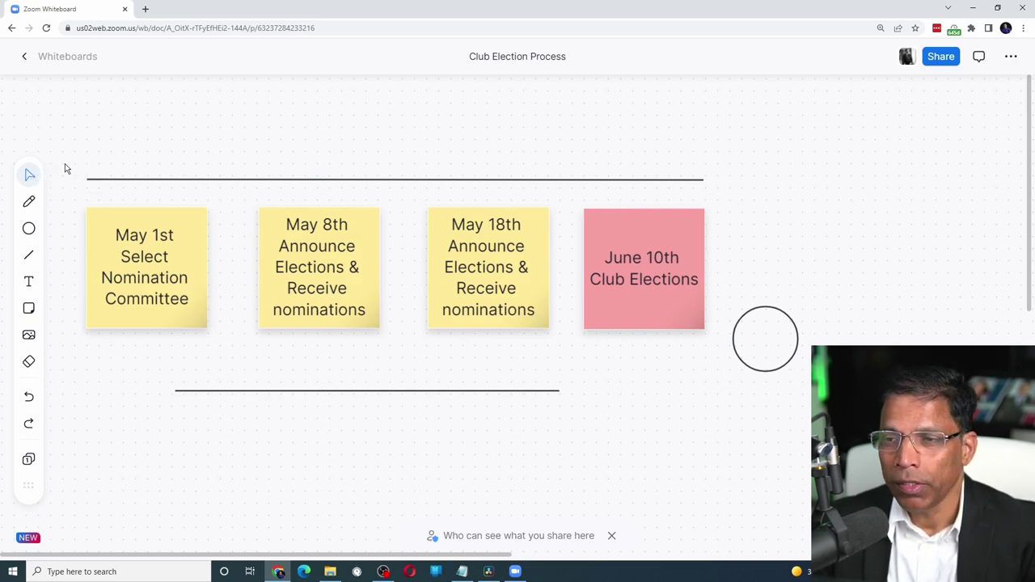
{"action": "left_click", "coordinate": [941, 59]}
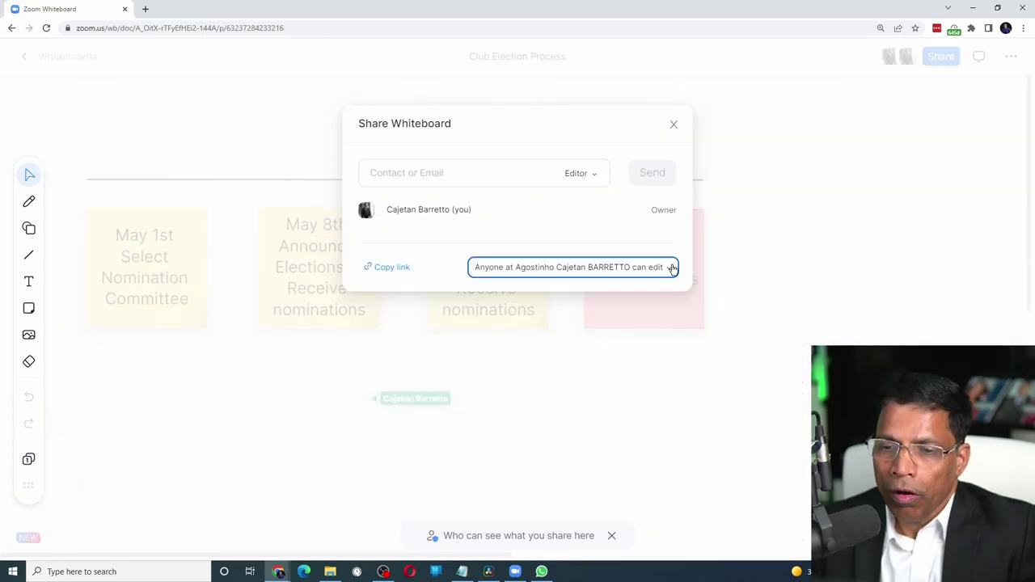
{"action": "left_click", "coordinate": [671, 268]}
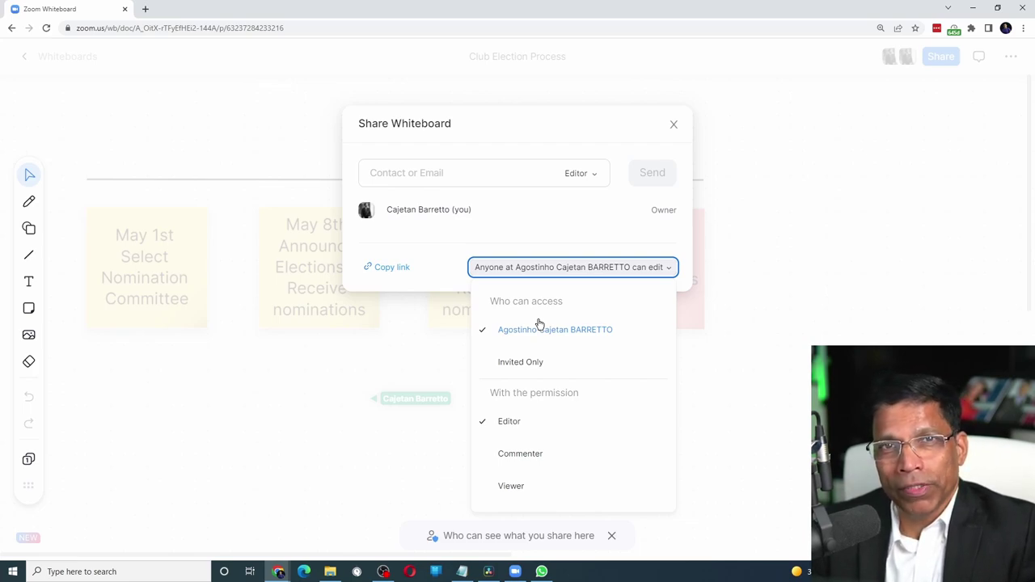
{"action": "left_click", "coordinate": [451, 168]}
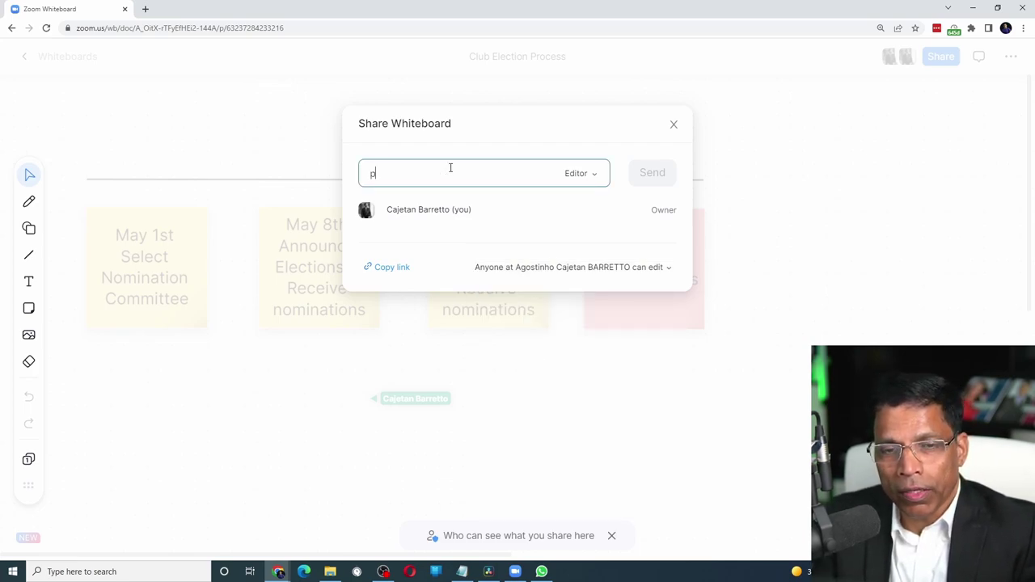
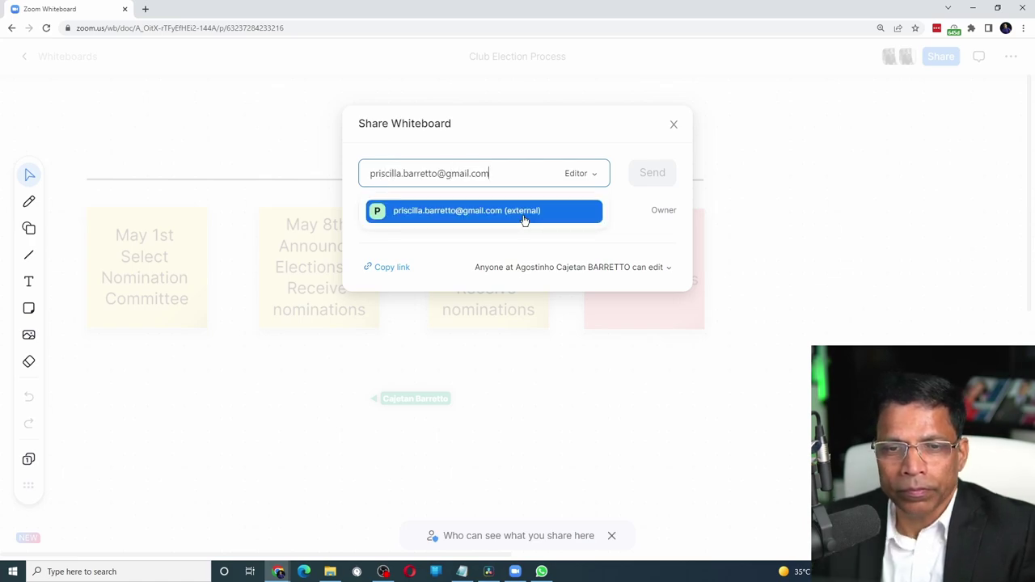
{"action": "left_click", "coordinate": [524, 212]}
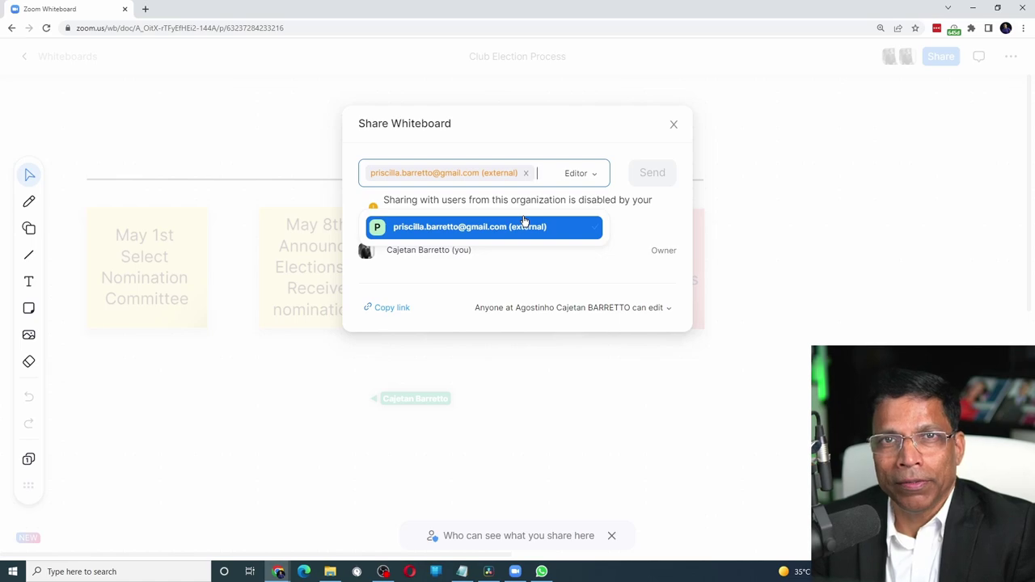
{"action": "left_click", "coordinate": [674, 125]}
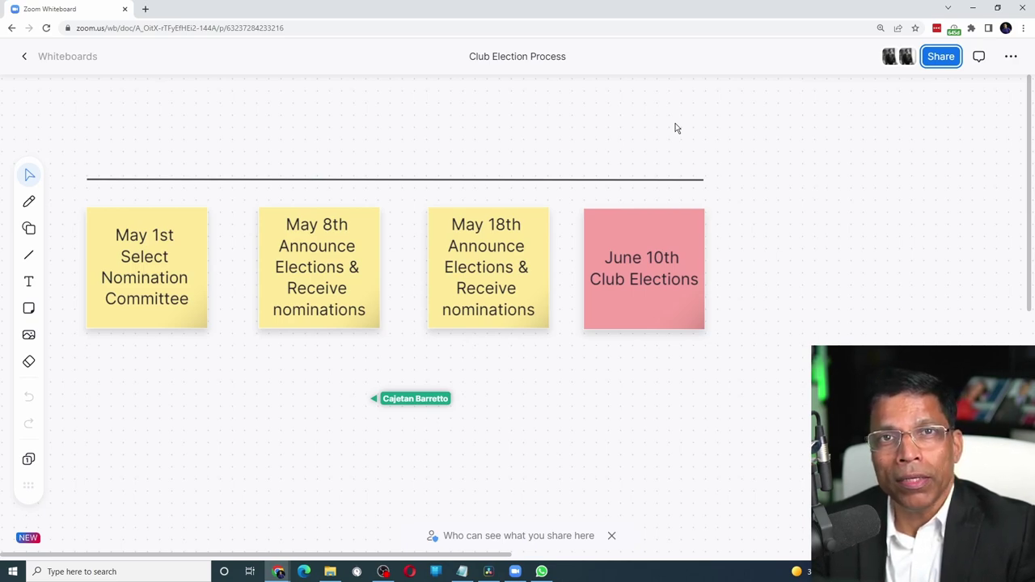
Start a new meeting and copy the invitation from the Participants panel
{"action": "key", "text": "alt+Tab"}
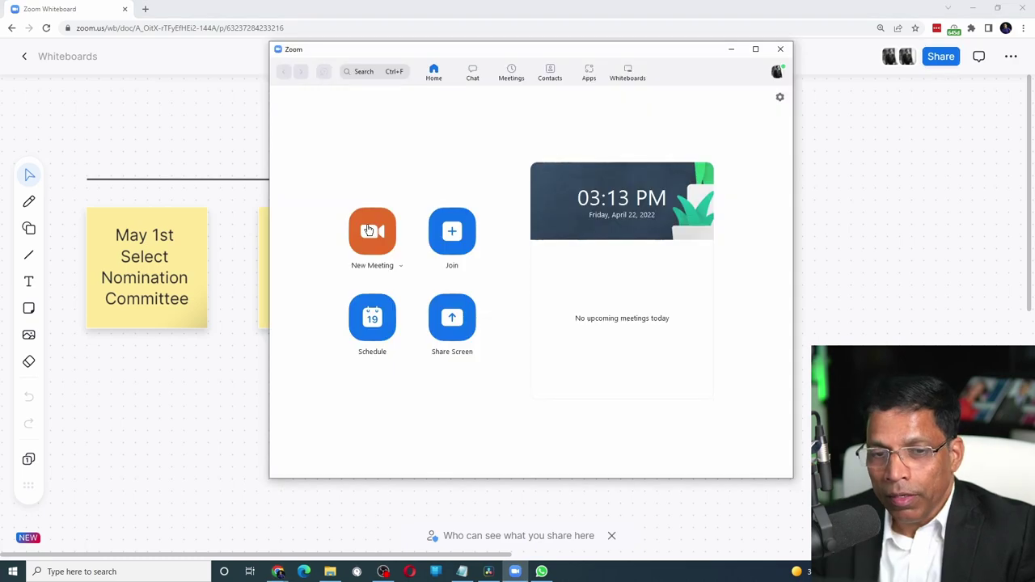
{"action": "left_click", "coordinate": [371, 234]}
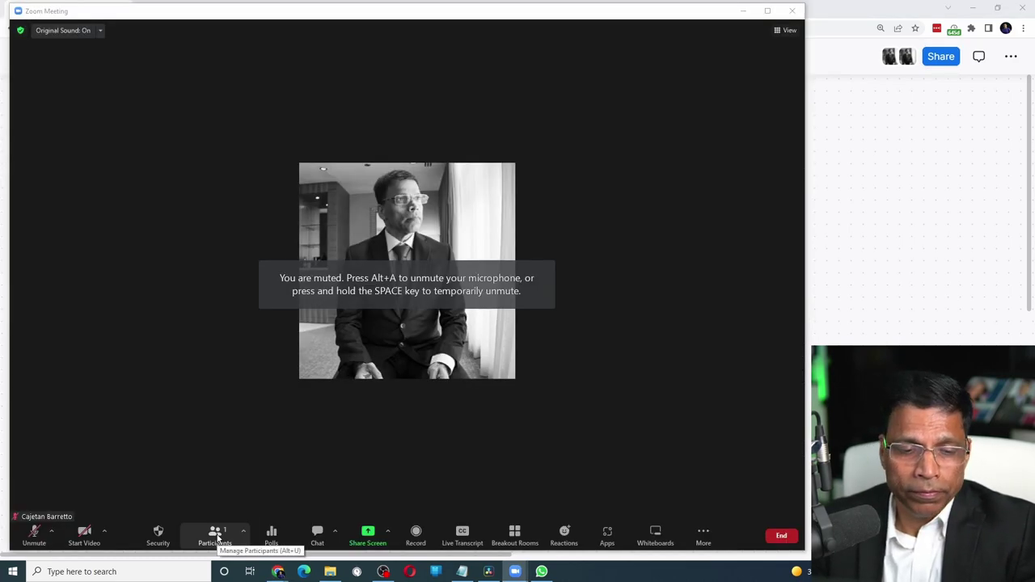
{"action": "left_click", "coordinate": [217, 535]}
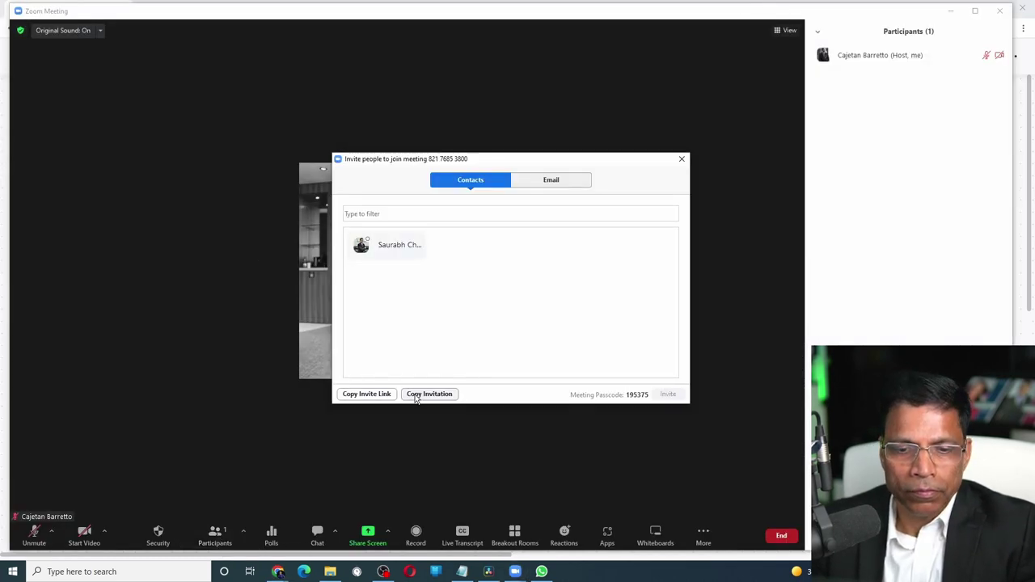
{"action": "left_click", "coordinate": [429, 395]}
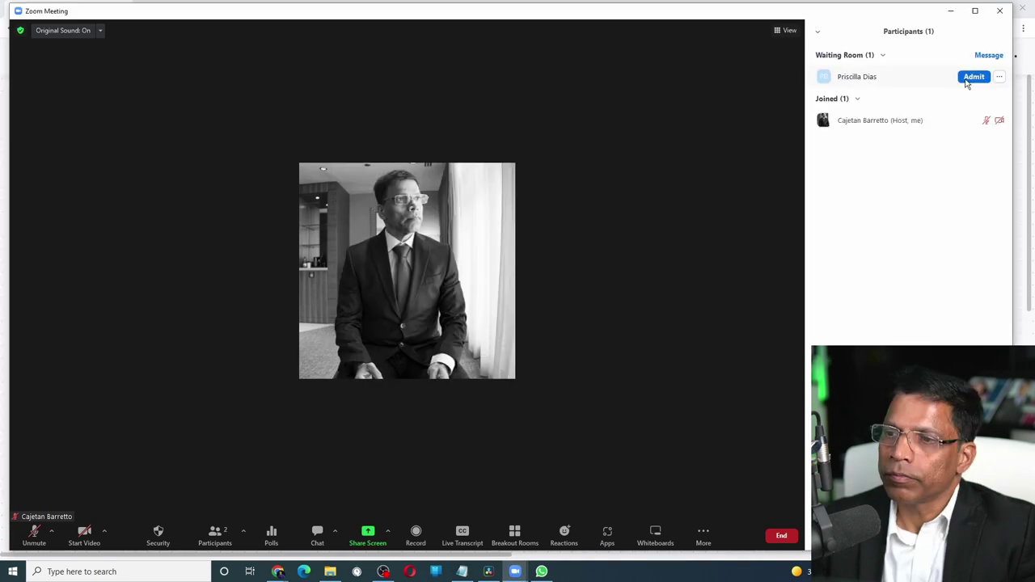
Admit the waiting participant, unmute, and bring up the whiteboard list
{"action": "left_click", "coordinate": [968, 80]}
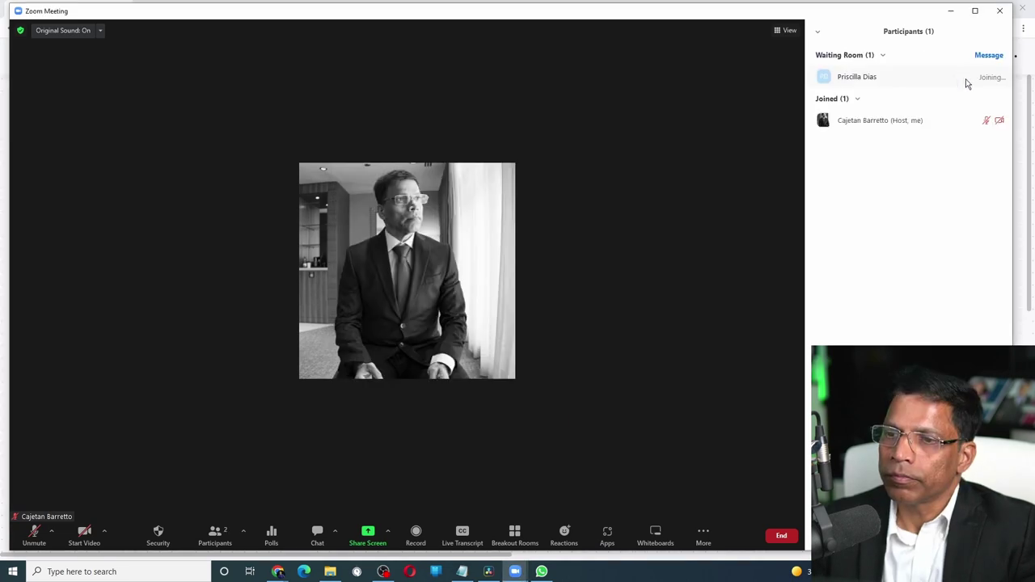
{"action": "key", "text": "alt+a"}
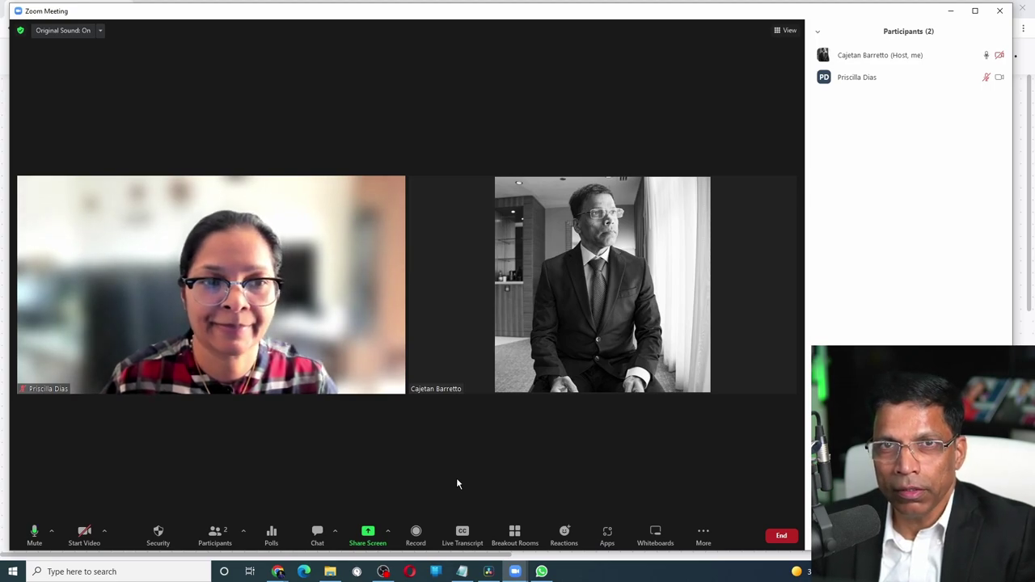
{"action": "left_click", "coordinate": [655, 534]}
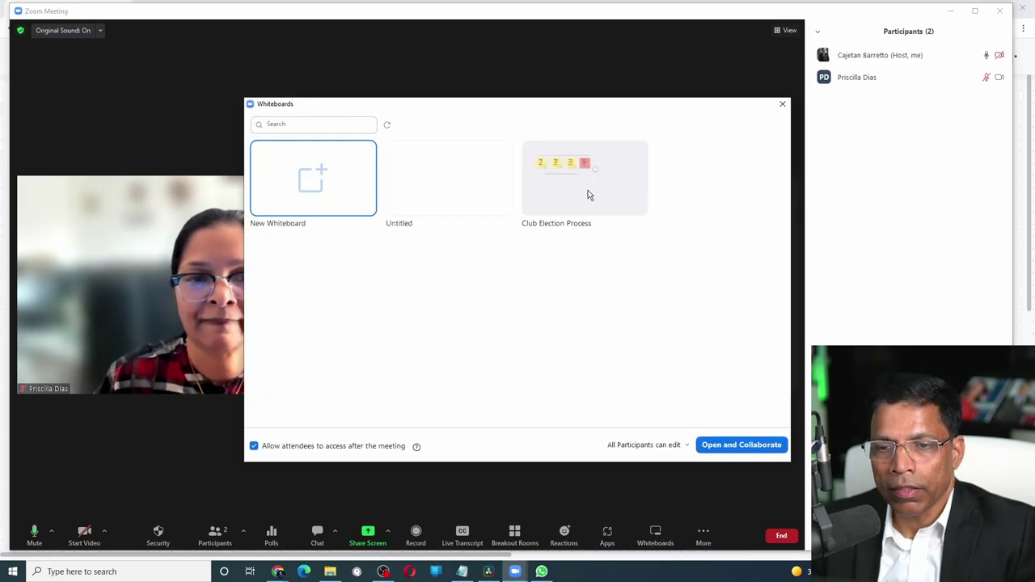
Open Club Election Process from the Whiteboards dialog for everyone to collaborate
{"action": "left_click", "coordinate": [588, 192]}
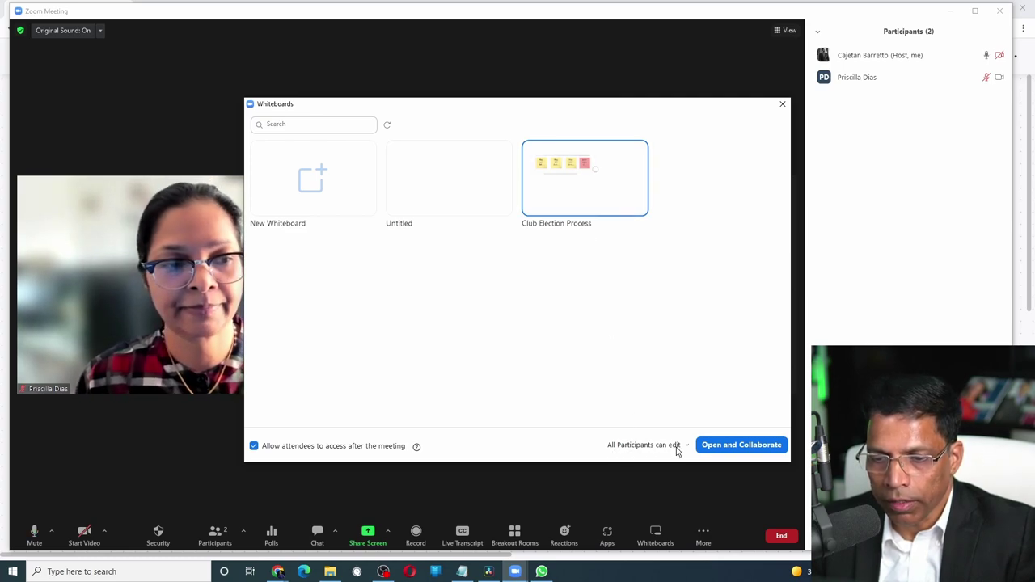
{"action": "left_click", "coordinate": [744, 447]}
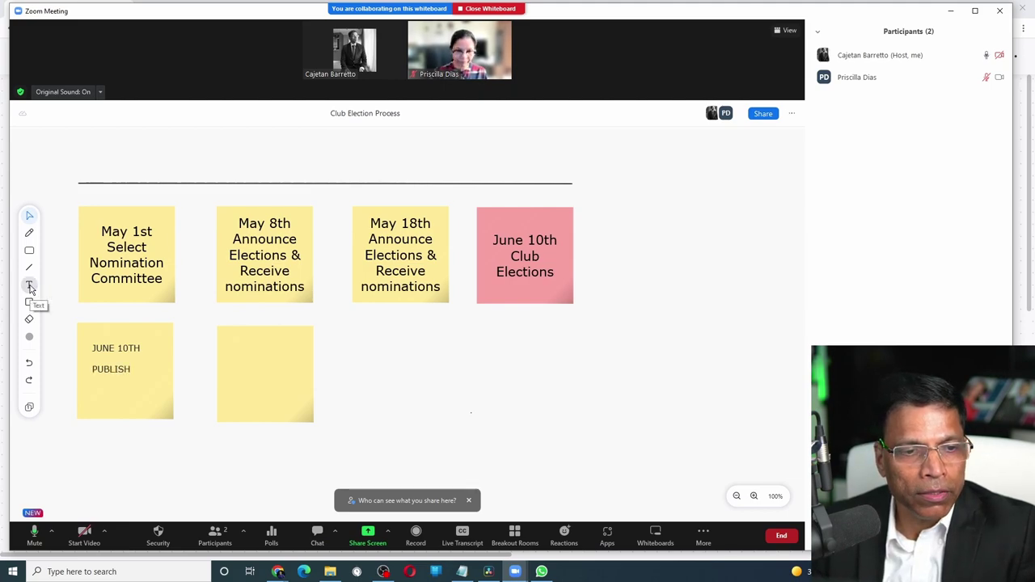
Add a bold, size 48 CLUB ELECTION PROCESS title on one line above the line
{"action": "left_click", "coordinate": [29, 285]}
{"action": "left_click", "coordinate": [260, 162]}
{"action": "type", "text": "CLUB ELECTION PROCESS"}
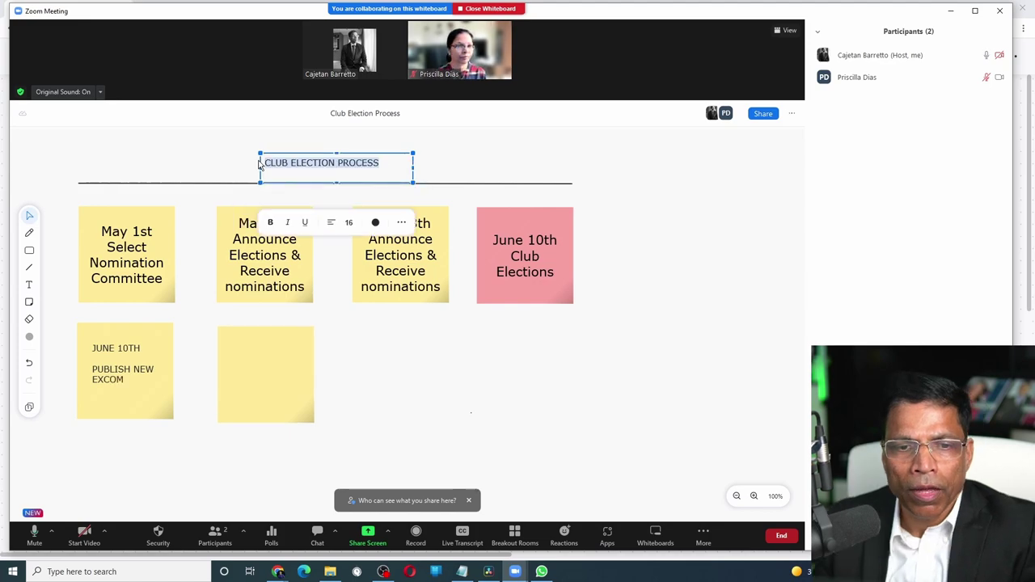
{"action": "left_click", "coordinate": [270, 223]}
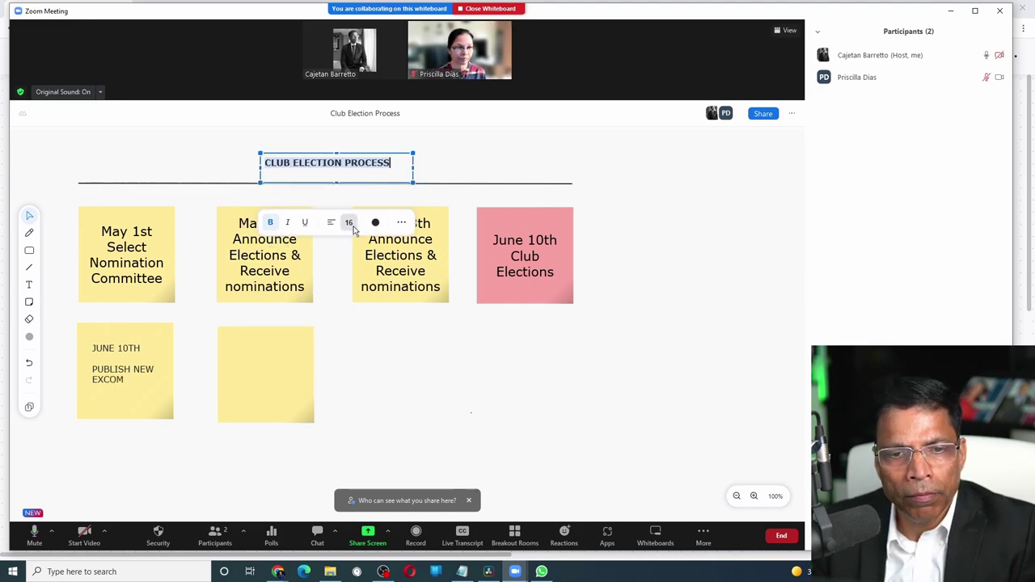
{"action": "left_click", "coordinate": [350, 225]}
{"action": "left_click", "coordinate": [346, 309]}
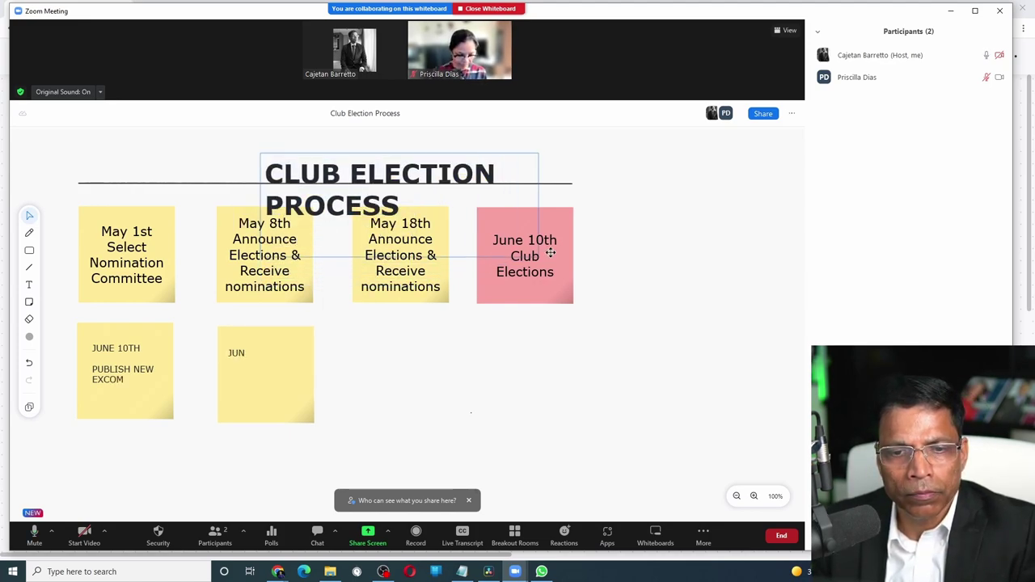
{"action": "left_click_drag", "start_coordinate": [550, 252], "coordinate": [655, 191]}
{"action": "left_click_drag", "start_coordinate": [444, 153], "coordinate": [359, 139]}
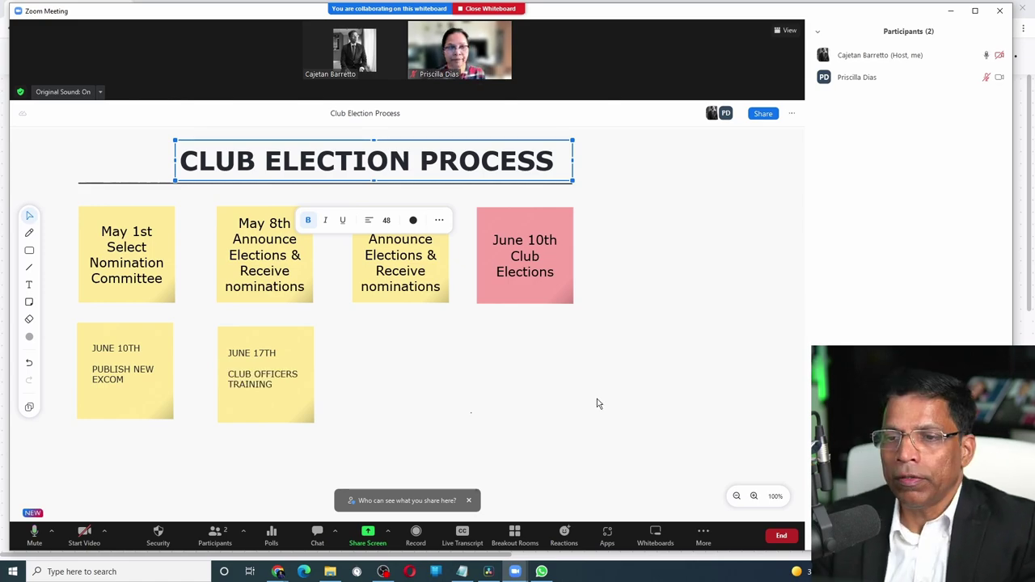
Look at the board's Export options, then bring up the choices to end the meeting
{"action": "left_click", "coordinate": [793, 118]}
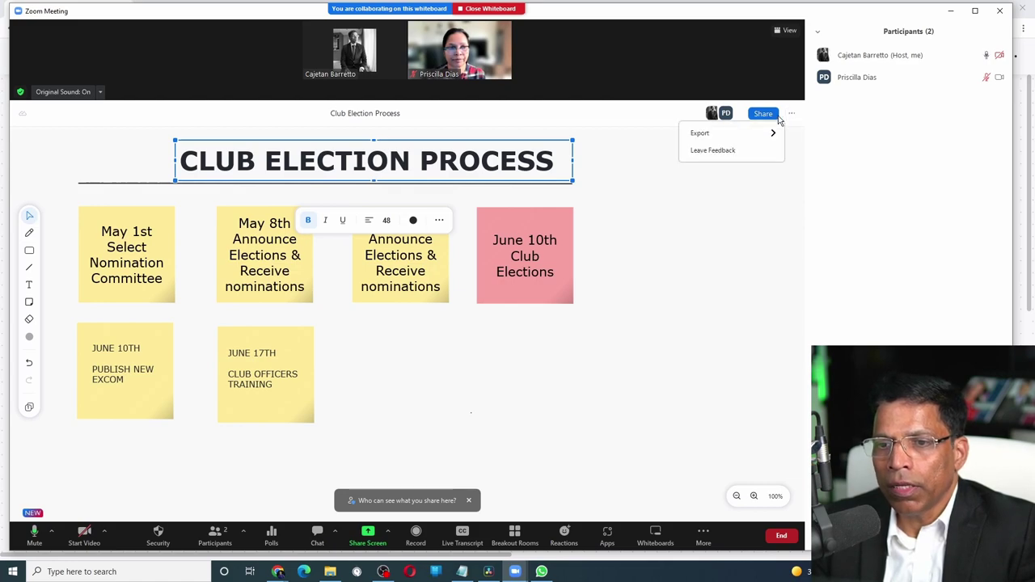
{"action": "mouse_move", "coordinate": [736, 138]}
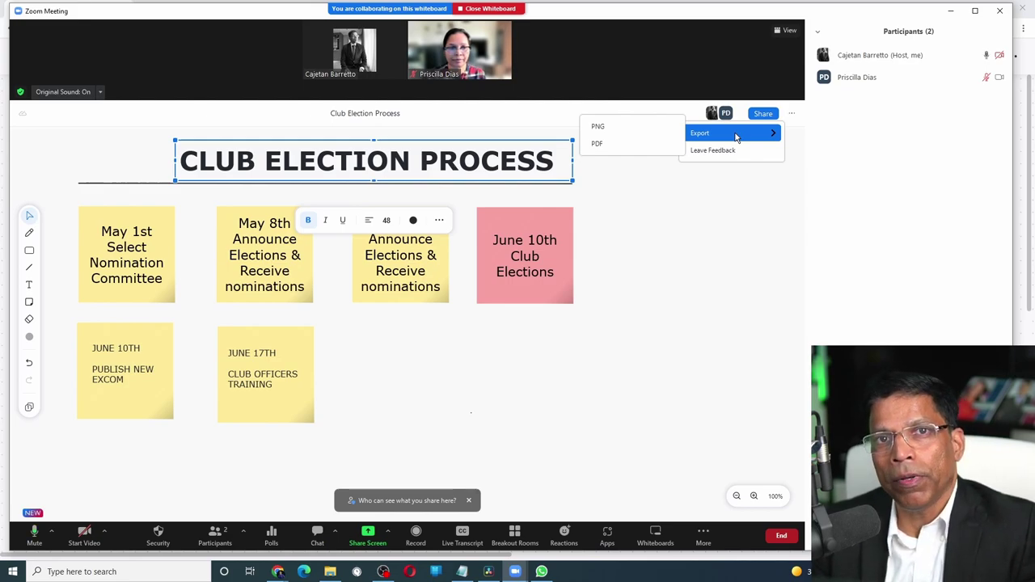
{"action": "key", "text": "alt+q"}
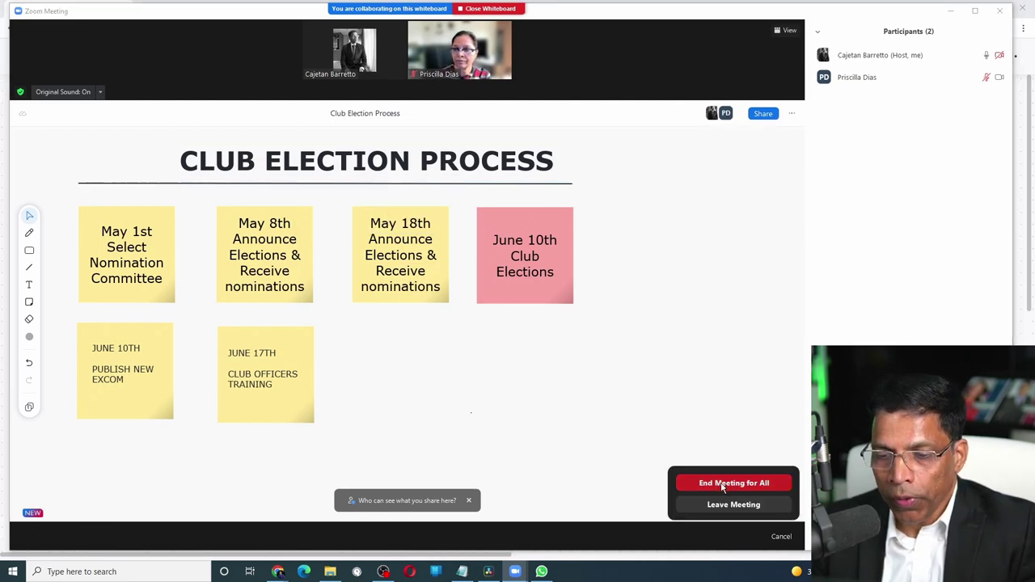
End the meeting for all and open the Zoom app's saved whiteboards
{"action": "left_click", "coordinate": [722, 483]}
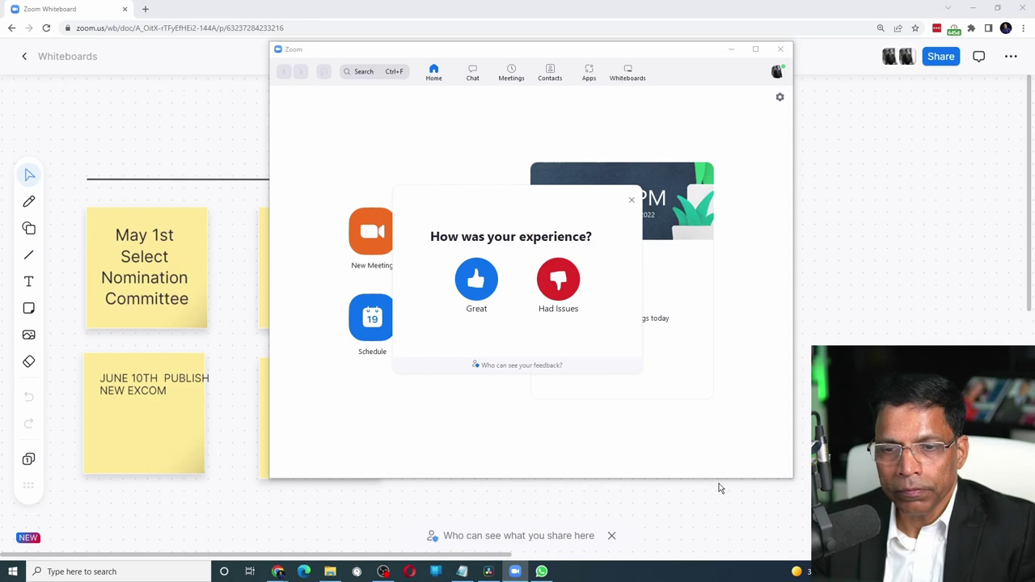
{"action": "left_click", "coordinate": [627, 76]}
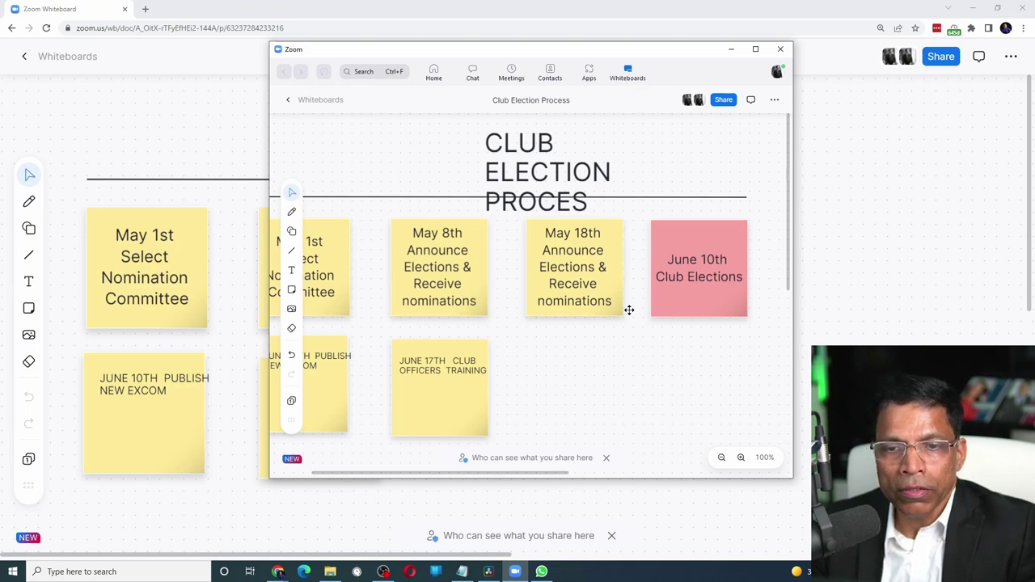